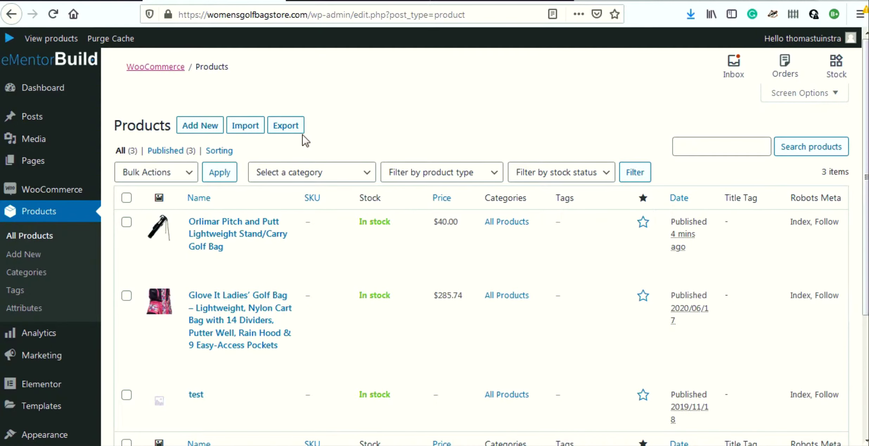
Step: Start a new WooCommerce product, and copy the title "TaylorMade Golf TM Stand Golf Bag 5.0" from the Amazon listing
{"action": "left_click", "coordinate": [199, 130]}
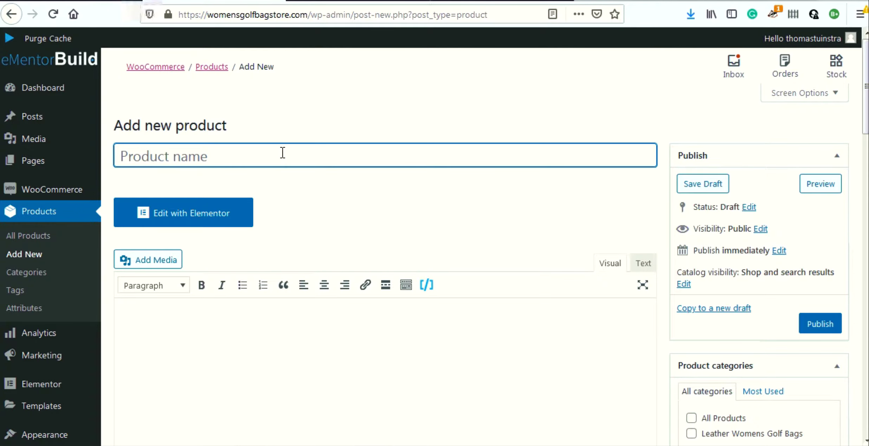
{"action": "left_click", "coordinate": [500, 1]}
{"action": "left_click", "coordinate": [492, 1]}
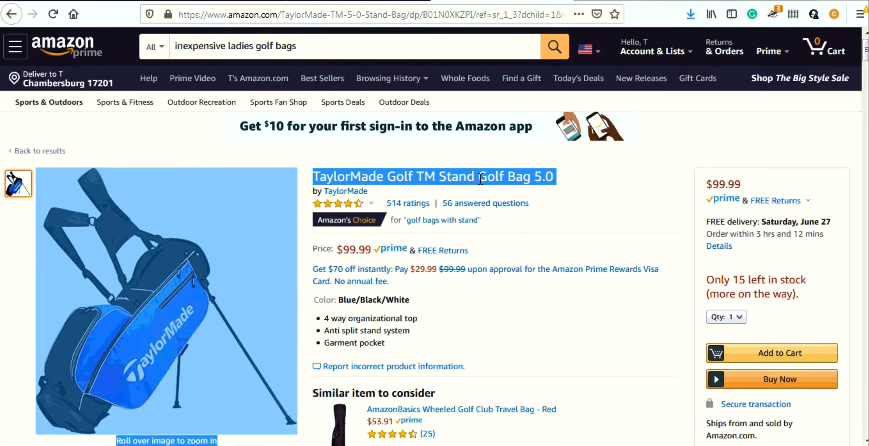
{"action": "left_click", "coordinate": [561, 179]}
{"action": "left_click_drag", "start_coordinate": [554, 176], "coordinate": [314, 179]}
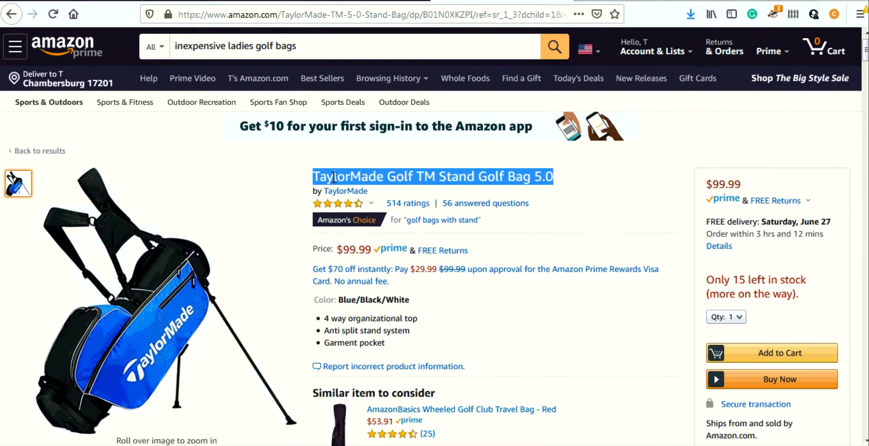
{"action": "right_click", "coordinate": [391, 178]}
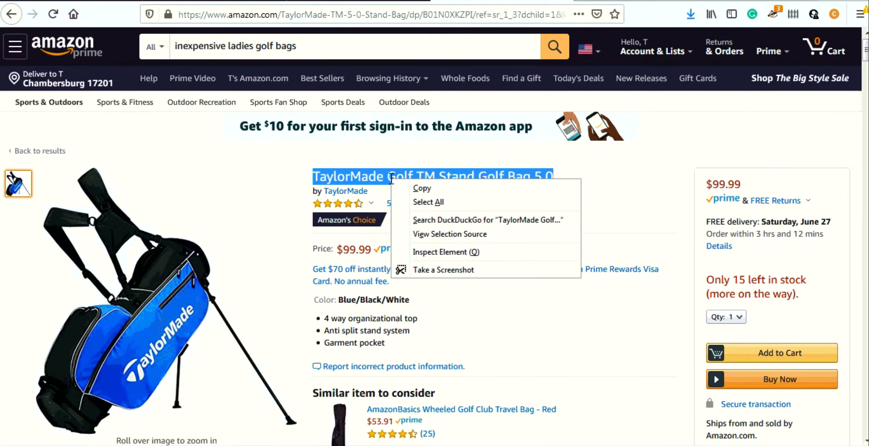
{"action": "left_click", "coordinate": [419, 190]}
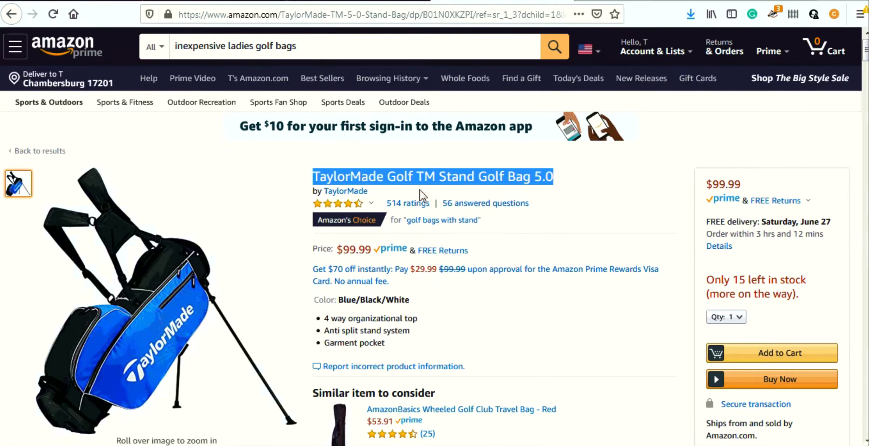
Step: Return to the new WooCommerce product and paste "TaylorMade Golf TM Stand Golf Bag 5.0" as the product name
{"action": "left_click", "coordinate": [227, 1]}
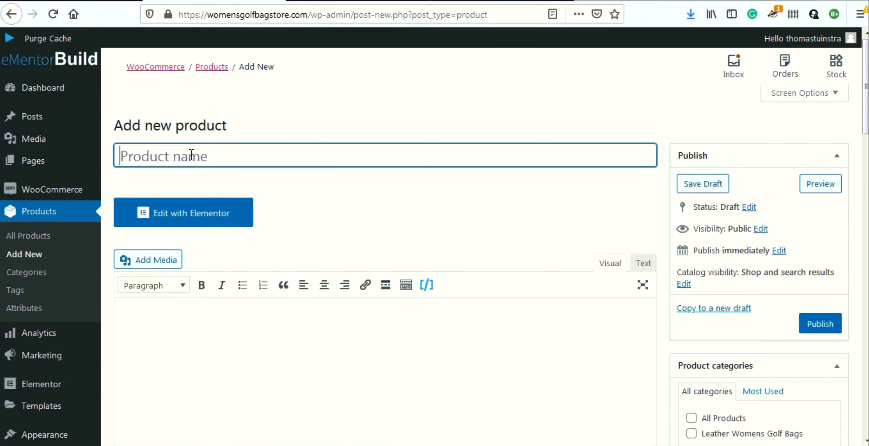
{"action": "right_click", "coordinate": [165, 157]}
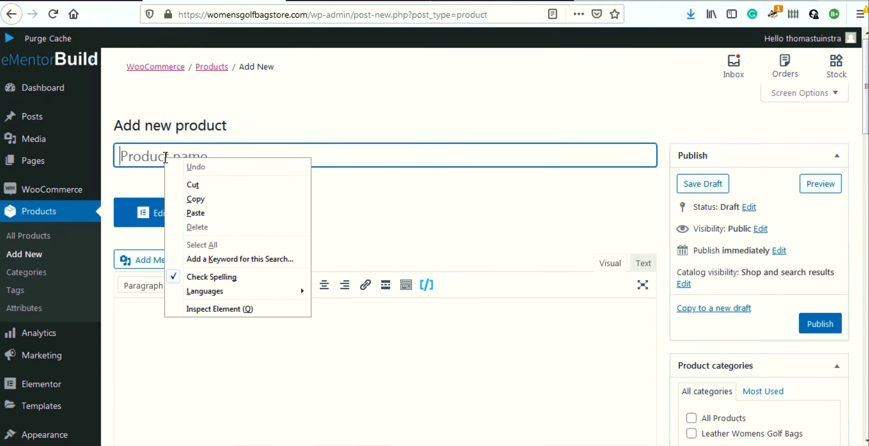
{"action": "left_click", "coordinate": [195, 213]}
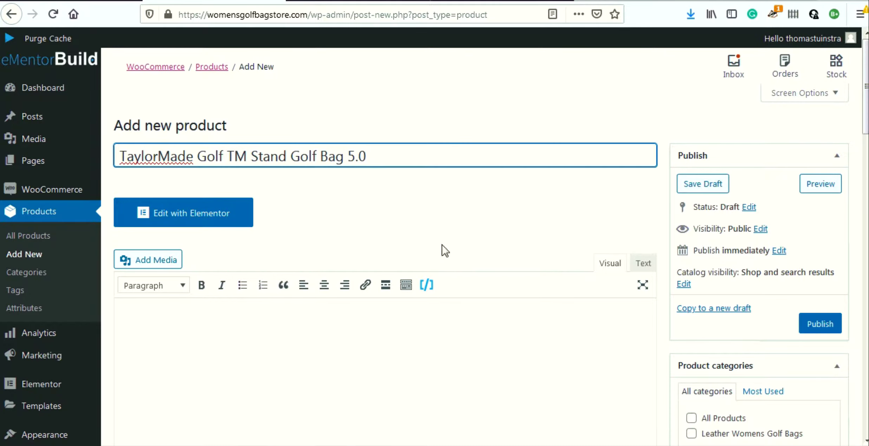
{"action": "left_click", "coordinate": [361, 340]}
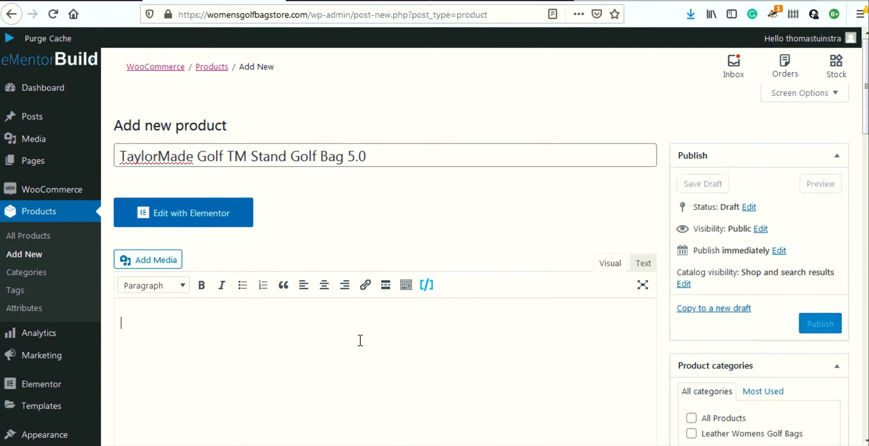
Step: Switch to the Amazon listing, enlarge the blue golf bag picture, and start saving the image
{"action": "left_click", "coordinate": [484, 2]}
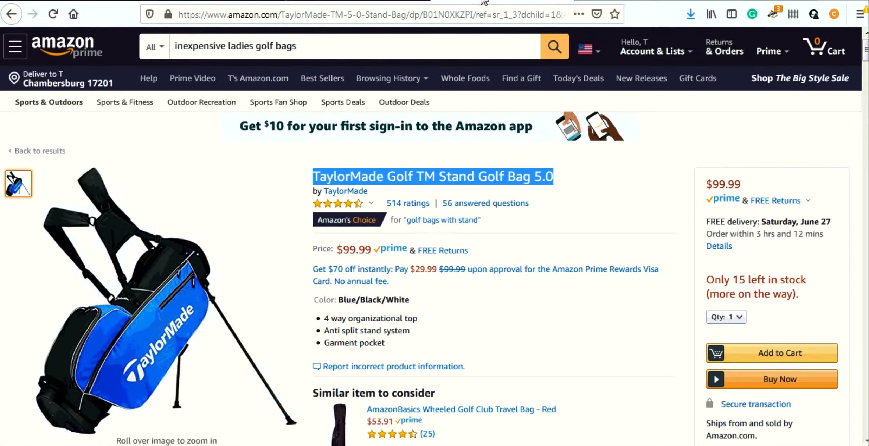
{"action": "scroll", "coordinate": [501, 280], "scroll_direction": "down", "scroll_amount": 4}
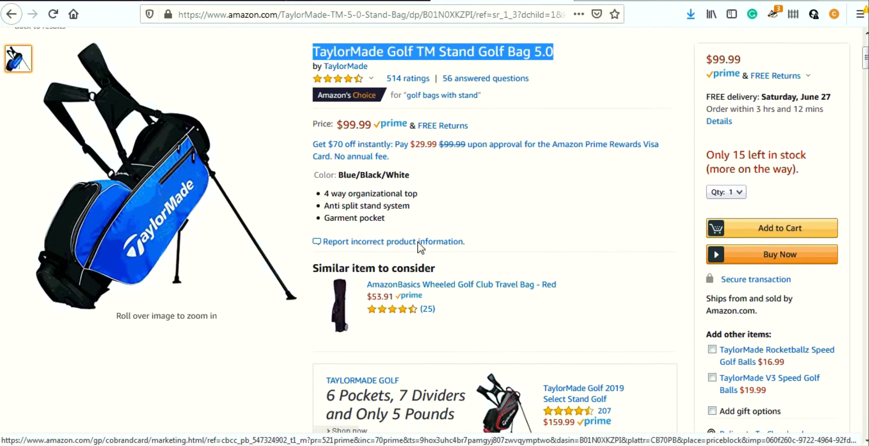
{"action": "scroll", "coordinate": [148, 195], "scroll_direction": "down", "scroll_amount": 1}
{"action": "mouse_move", "coordinate": [152, 189]}
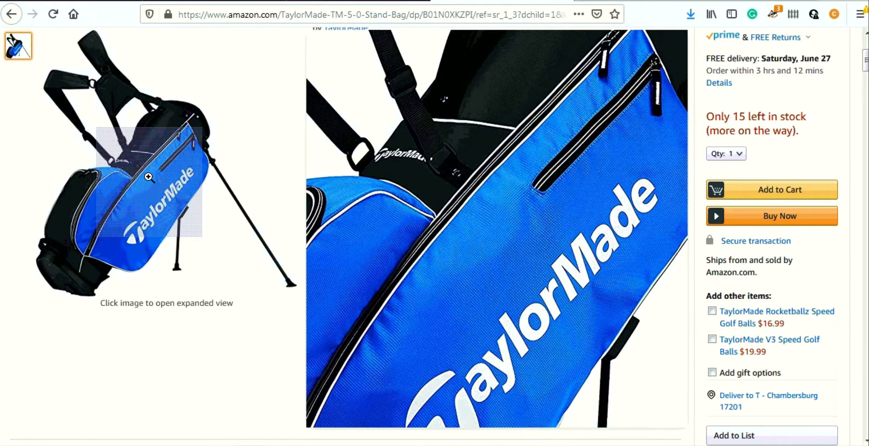
{"action": "left_click", "coordinate": [149, 177]}
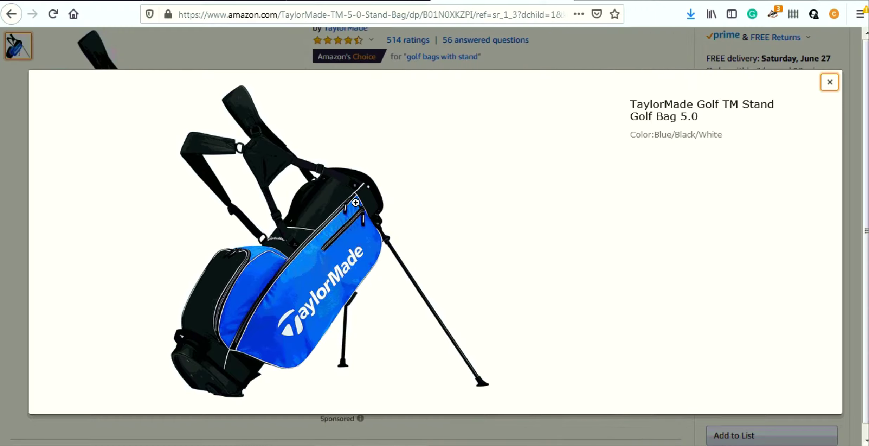
{"action": "right_click", "coordinate": [347, 221]}
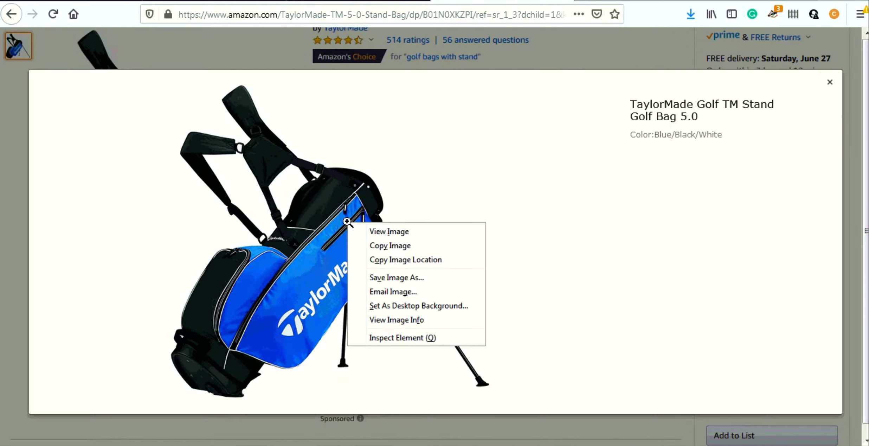
{"action": "left_click", "coordinate": [394, 277]}
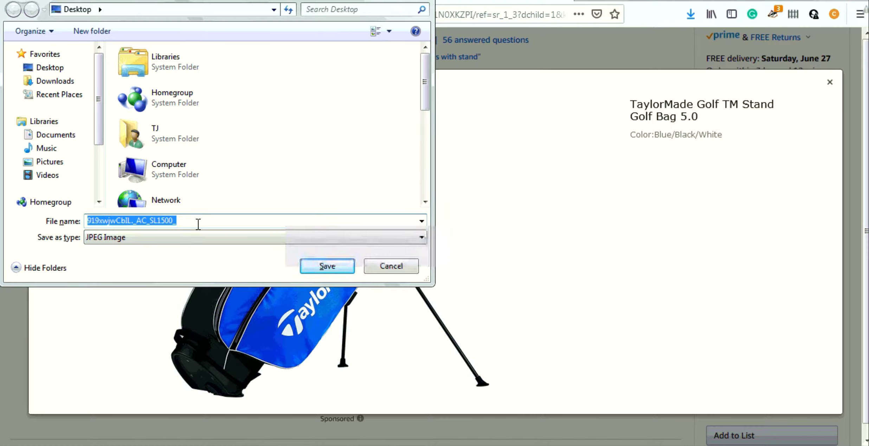
Step: Set the image's file name to the copied title "TaylorMade Golf TM Stand Golf Bag 5.0"
{"action": "right_click", "coordinate": [159, 220]}
{"action": "left_click", "coordinate": [175, 276]}
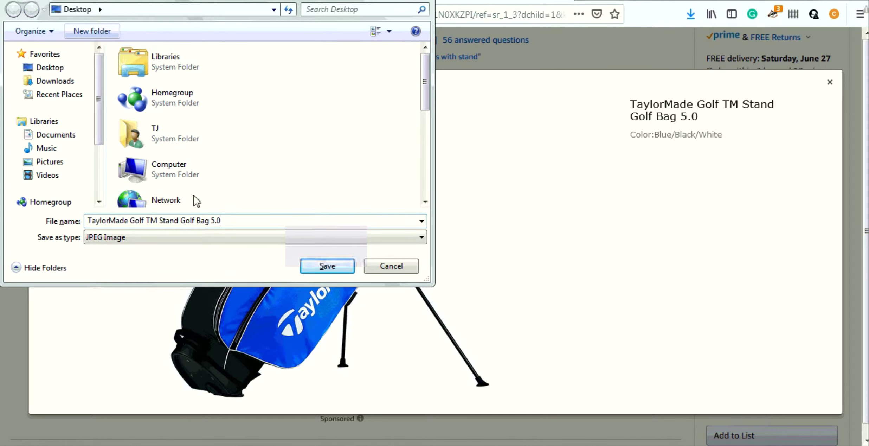
{"action": "right_click", "coordinate": [232, 221]}
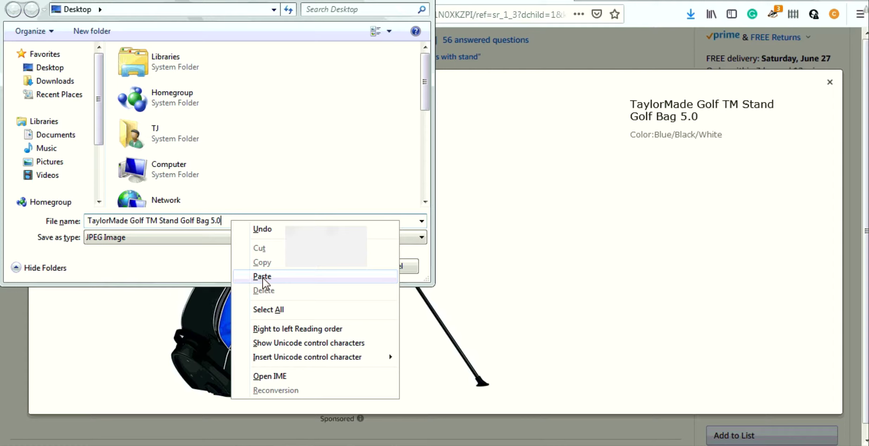
{"action": "left_click", "coordinate": [266, 111]}
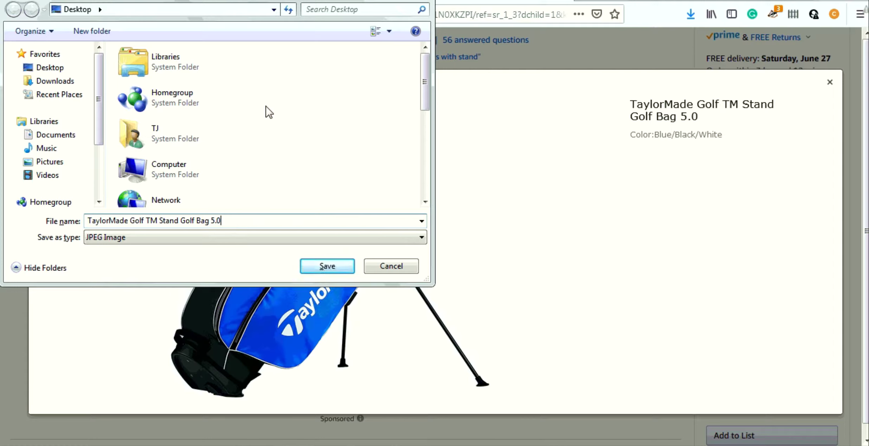
{"action": "left_click", "coordinate": [271, 110]}
{"action": "left_click", "coordinate": [338, 157]}
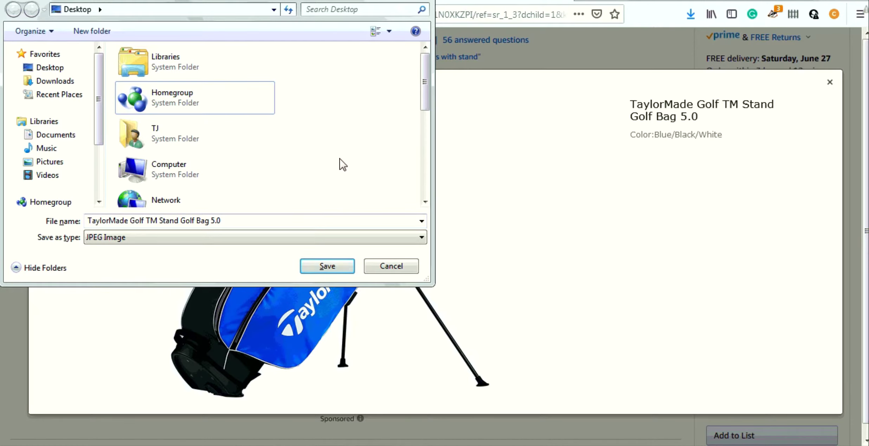
Step: Create a Desktop folder named Products, save the JPEG image in it, and close the enlarged picture
{"action": "left_click", "coordinate": [90, 32]}
{"action": "left_click", "coordinate": [89, 31]}
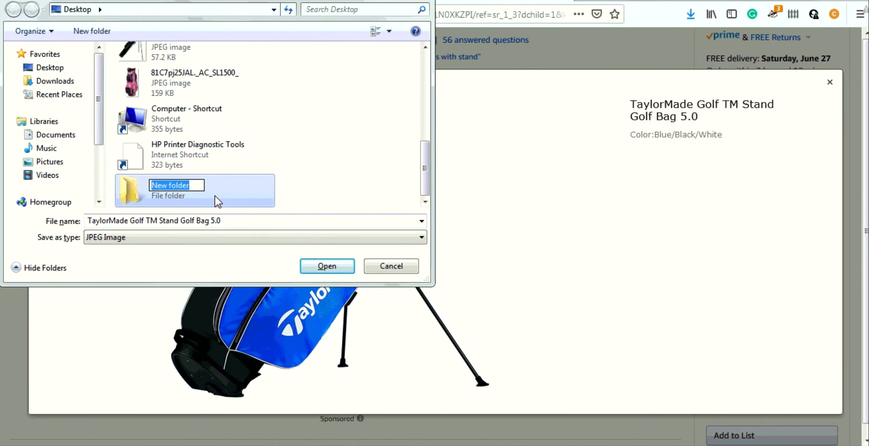
{"action": "type", "text": "Products"}
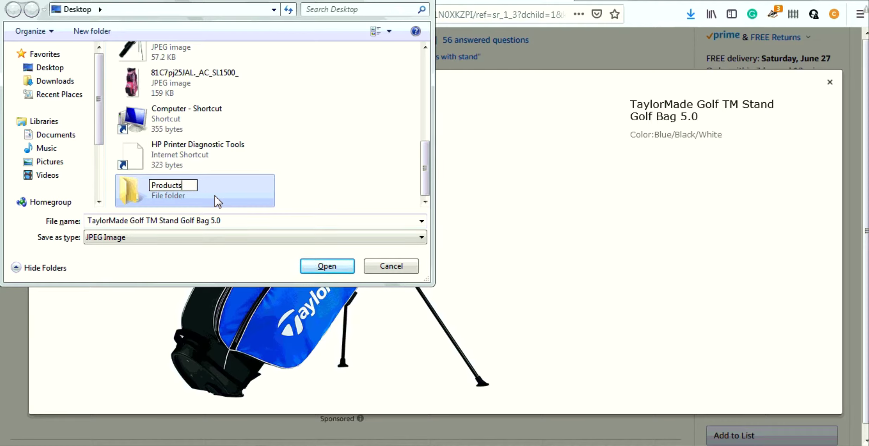
{"action": "key", "text": "Return"}
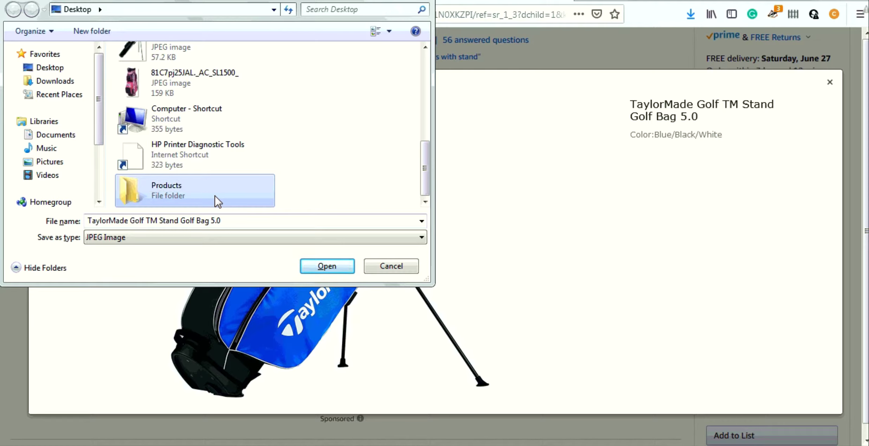
{"action": "double_click", "coordinate": [134, 192]}
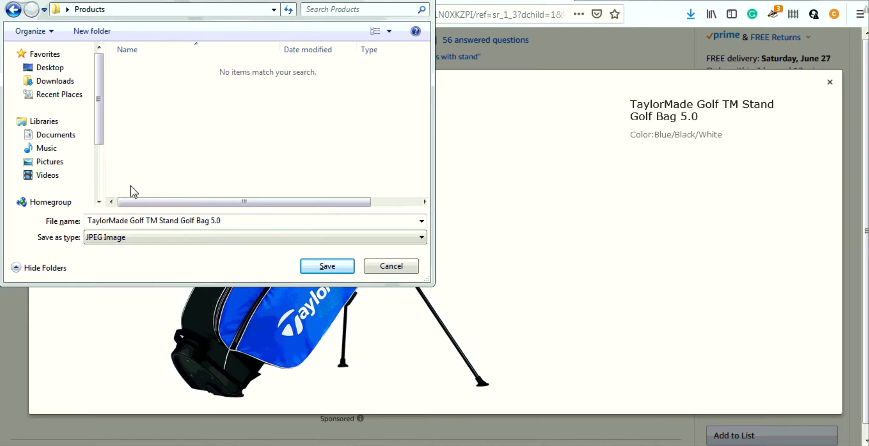
{"action": "left_click", "coordinate": [334, 271]}
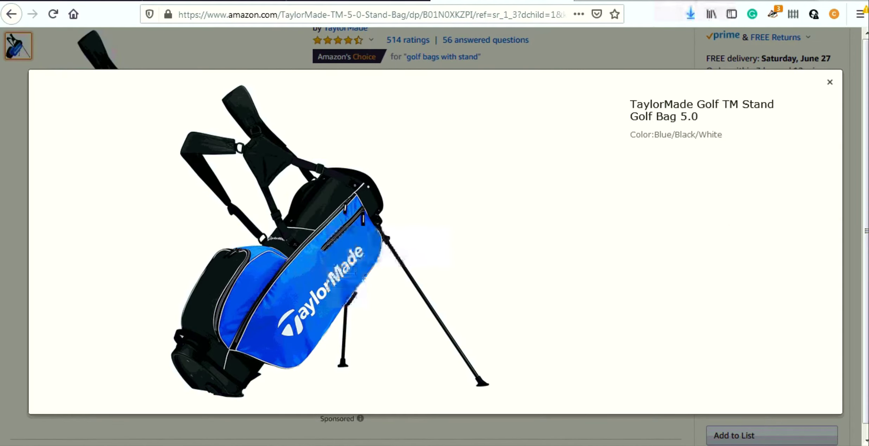
{"action": "left_click", "coordinate": [830, 84]}
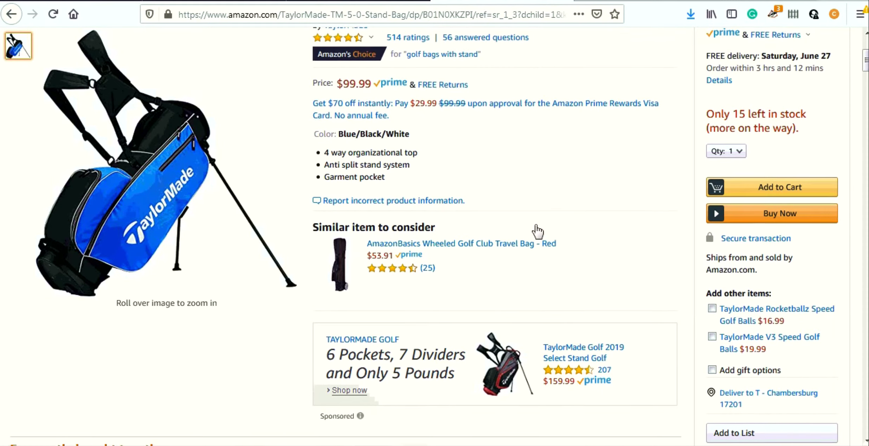
Step: Copy the Amazon product description, including the Features list from "5-Way divider top" to "Umbrella sleeve"
{"action": "scroll", "coordinate": [537, 230], "scroll_direction": "down", "scroll_amount": 4}
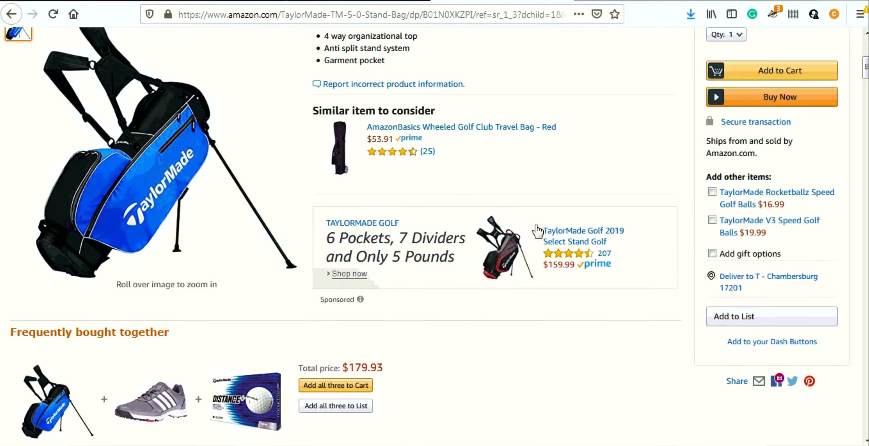
{"action": "scroll", "coordinate": [537, 234], "scroll_direction": "up", "scroll_amount": 2}
{"action": "scroll", "coordinate": [550, 255], "scroll_direction": "down", "scroll_amount": 5}
{"action": "scroll", "coordinate": [555, 259], "scroll_direction": "down", "scroll_amount": 15}
{"action": "scroll", "coordinate": [548, 260], "scroll_direction": "down", "scroll_amount": 7}
{"action": "scroll", "coordinate": [548, 260], "scroll_direction": "up", "scroll_amount": 3}
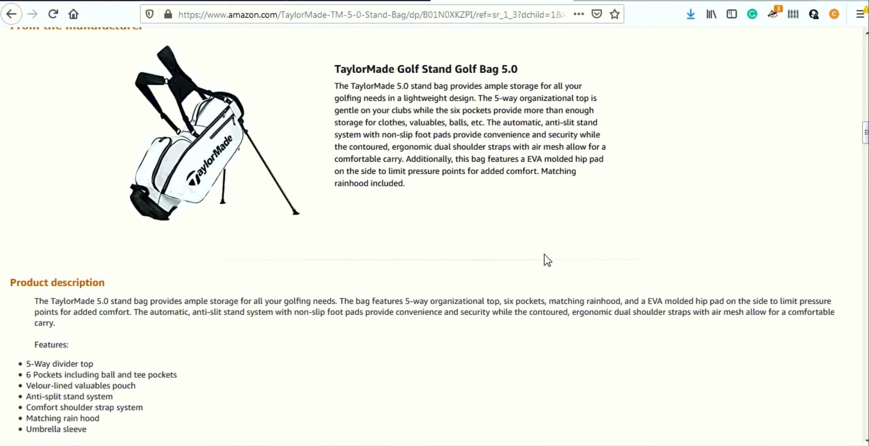
{"action": "left_click_drag", "start_coordinate": [37, 301], "coordinate": [93, 429]}
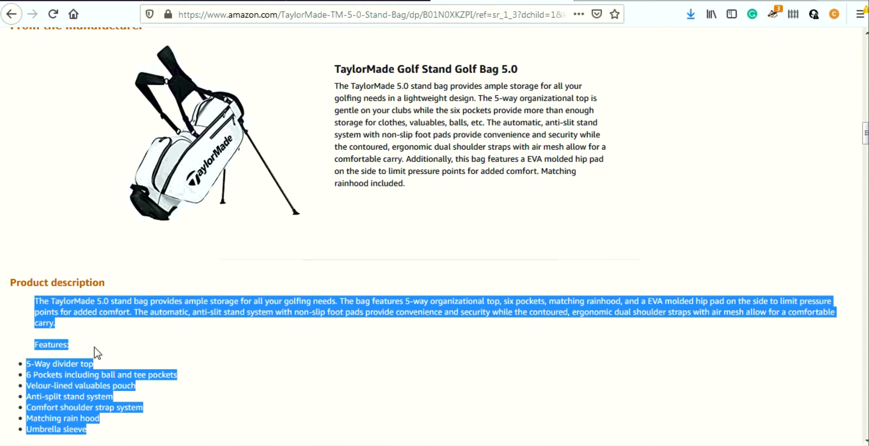
{"action": "right_click", "coordinate": [188, 306]}
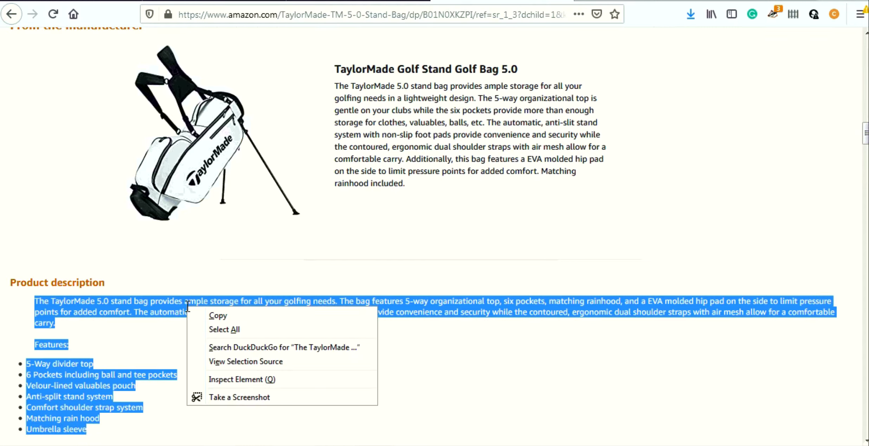
{"action": "left_click", "coordinate": [225, 315]}
{"action": "scroll", "coordinate": [473, 266], "scroll_direction": "up", "scroll_amount": 5}
{"action": "scroll", "coordinate": [478, 263], "scroll_direction": "up", "scroll_amount": 15}
{"action": "scroll", "coordinate": [479, 263], "scroll_direction": "up", "scroll_amount": 18}
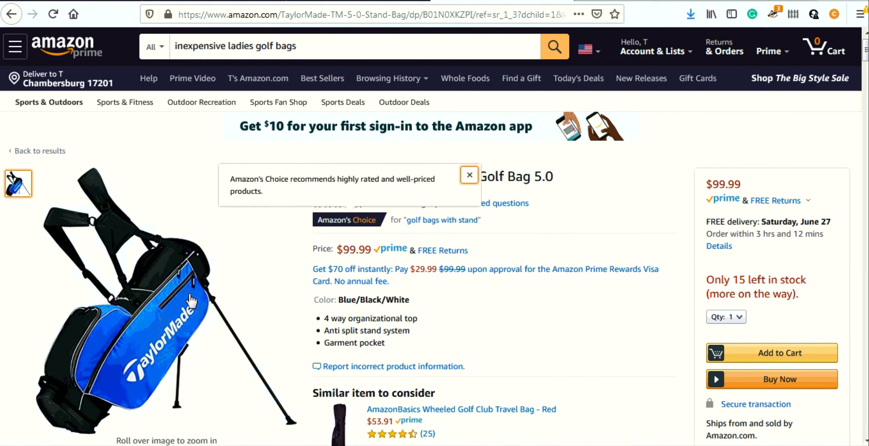
{"action": "scroll", "coordinate": [416, 287], "scroll_direction": "down", "scroll_amount": 3}
{"action": "scroll", "coordinate": [385, 263], "scroll_direction": "down", "scroll_amount": 17}
{"action": "scroll", "coordinate": [390, 314], "scroll_direction": "down", "scroll_amount": 20}
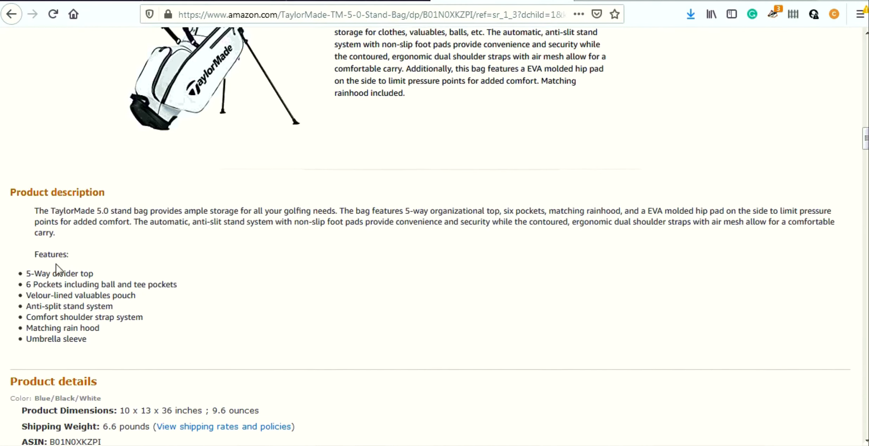
{"action": "scroll", "coordinate": [57, 269], "scroll_direction": "down", "scroll_amount": 2}
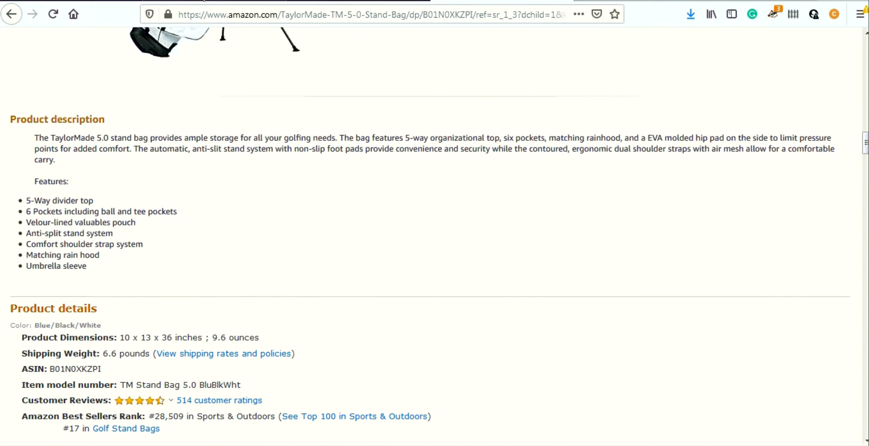
Step: Switch to the WooCommerce new product page and paste the copied Amazon description into the description's plain-text editor
{"action": "left_click", "coordinate": [203, 1]}
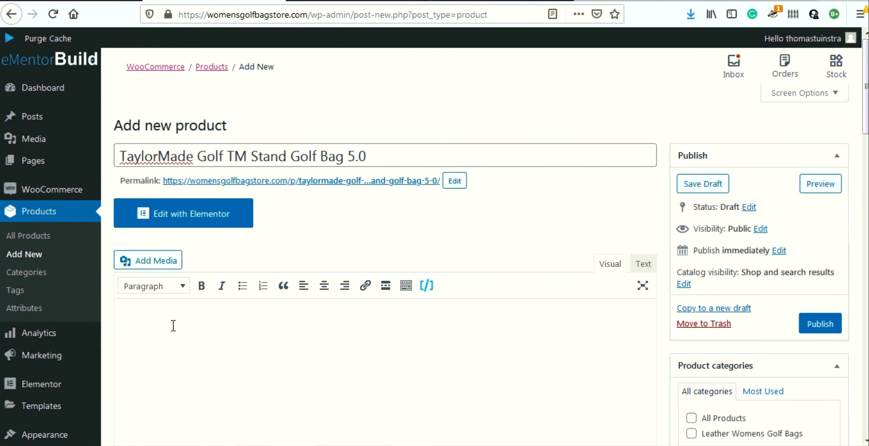
{"action": "scroll", "coordinate": [326, 398], "scroll_direction": "down", "scroll_amount": 2}
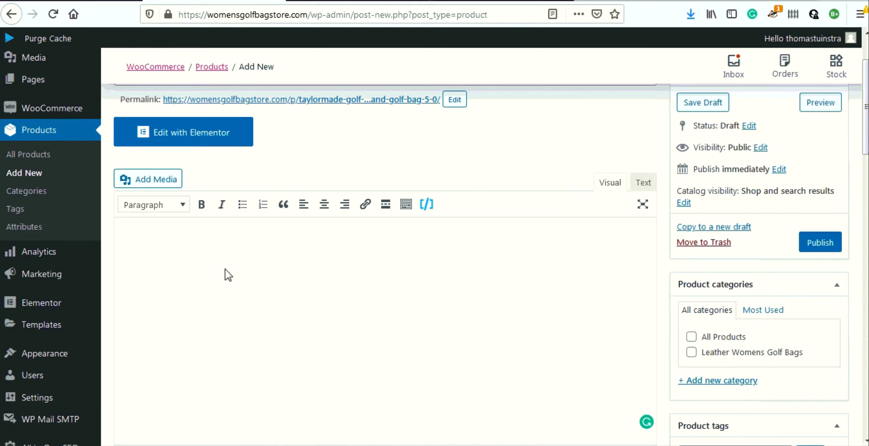
{"action": "right_click", "coordinate": [225, 269]}
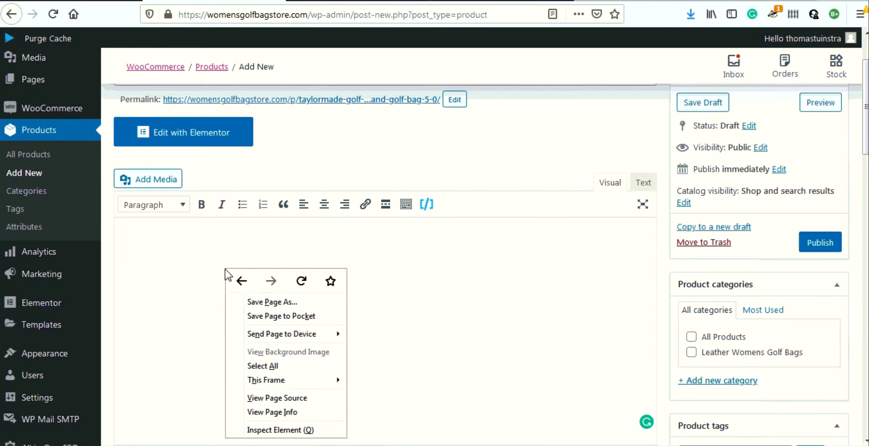
{"action": "left_click", "coordinate": [449, 293]}
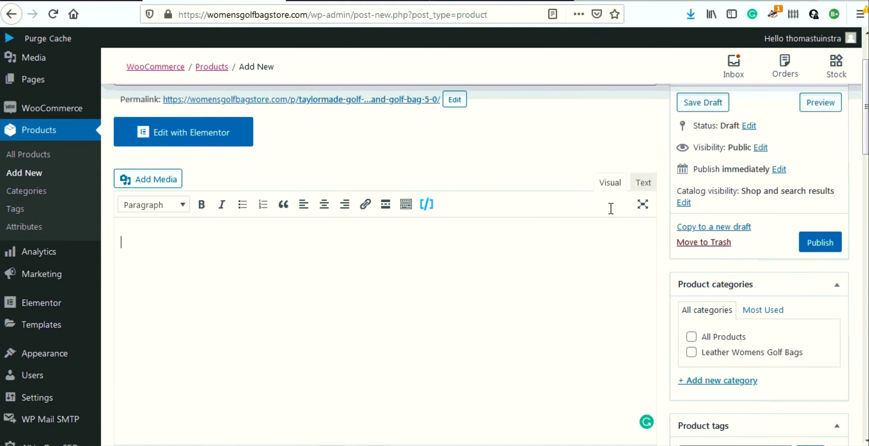
{"action": "left_click", "coordinate": [644, 183]}
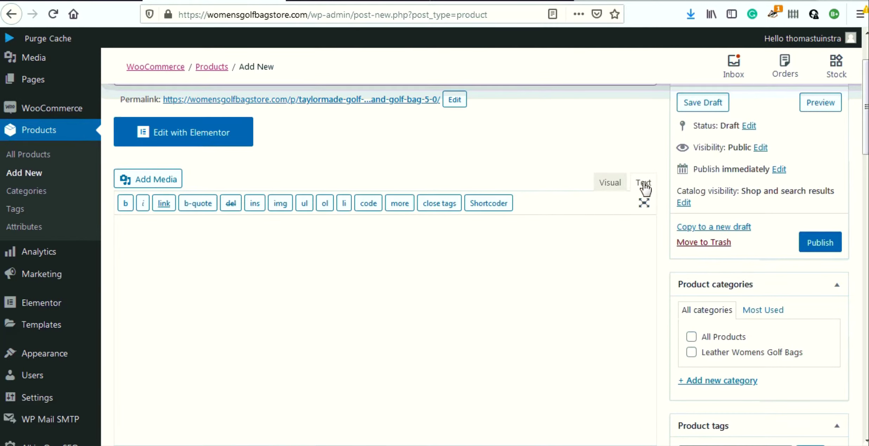
{"action": "right_click", "coordinate": [194, 241]}
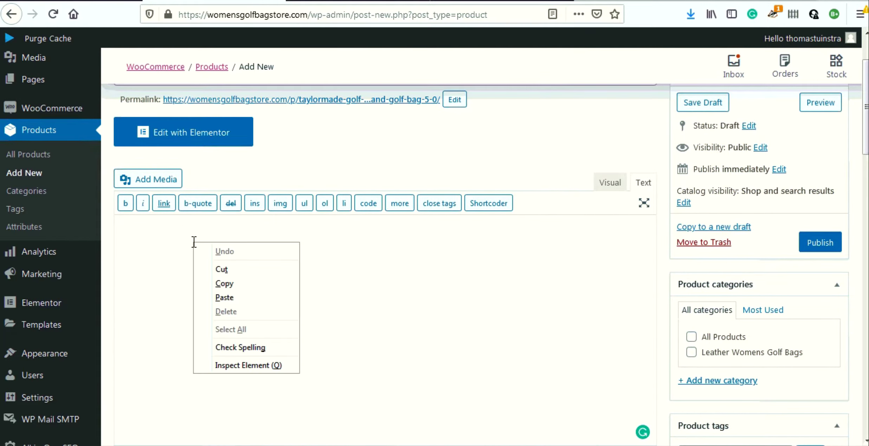
{"action": "left_click", "coordinate": [227, 298]}
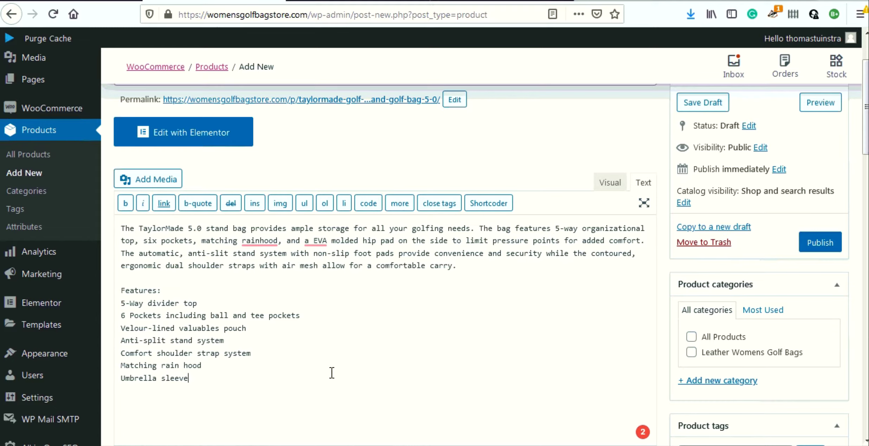
{"action": "right_click", "coordinate": [390, 379]}
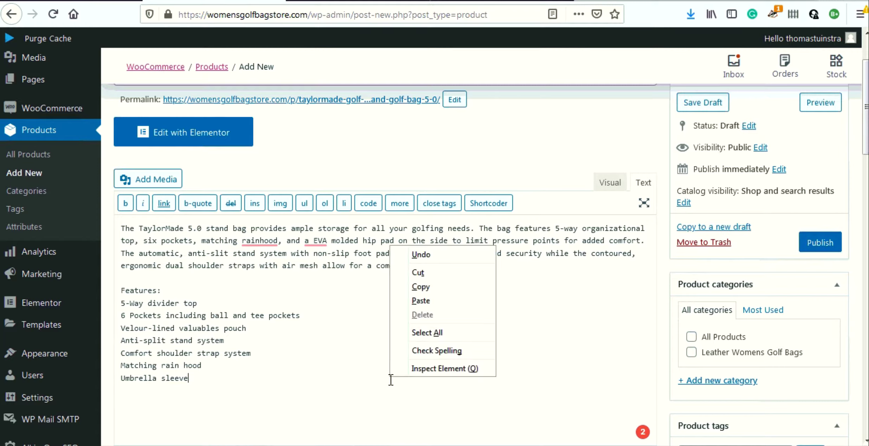
{"action": "left_click", "coordinate": [613, 287]}
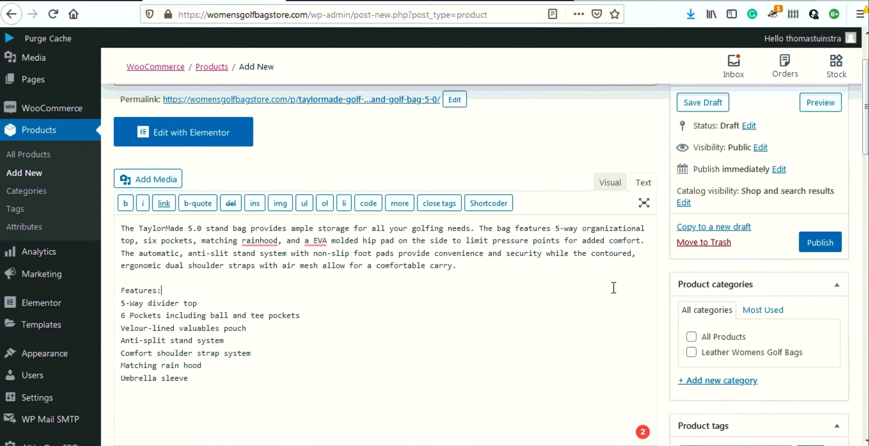
Step: Return the description editor to visual mode and make the "Features:" heading bold
{"action": "left_click", "coordinate": [611, 186]}
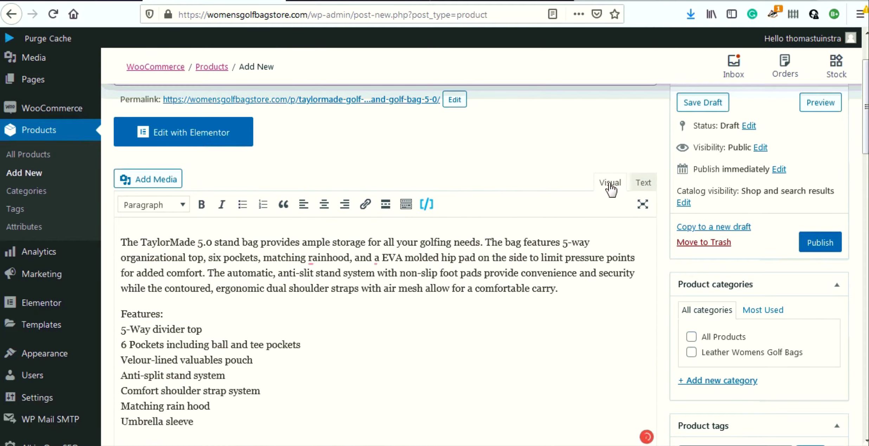
{"action": "left_click", "coordinate": [143, 312]}
{"action": "left_click_drag", "start_coordinate": [163, 313], "coordinate": [122, 312]}
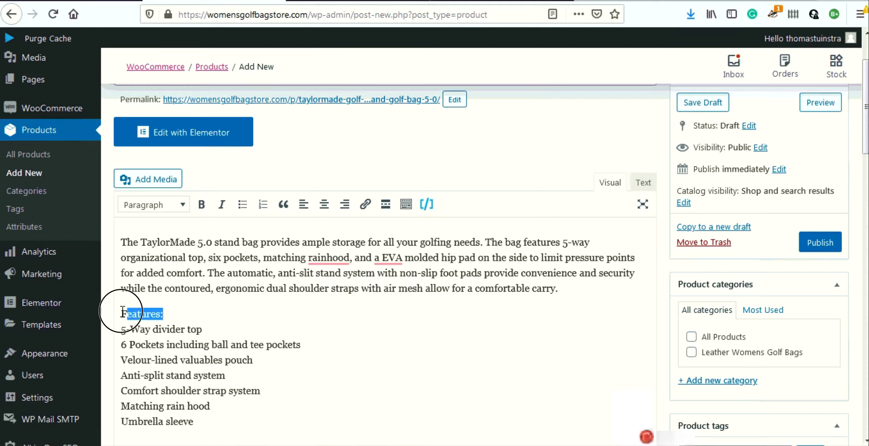
{"action": "key", "text": "Left"}
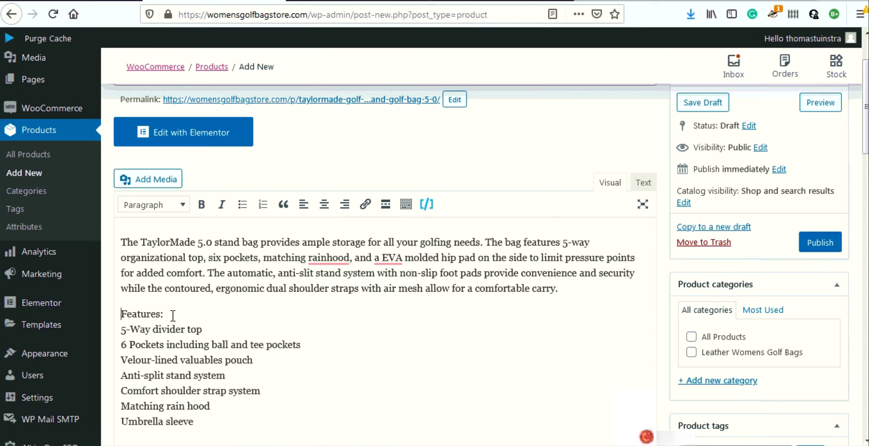
{"action": "left_click", "coordinate": [112, 313]}
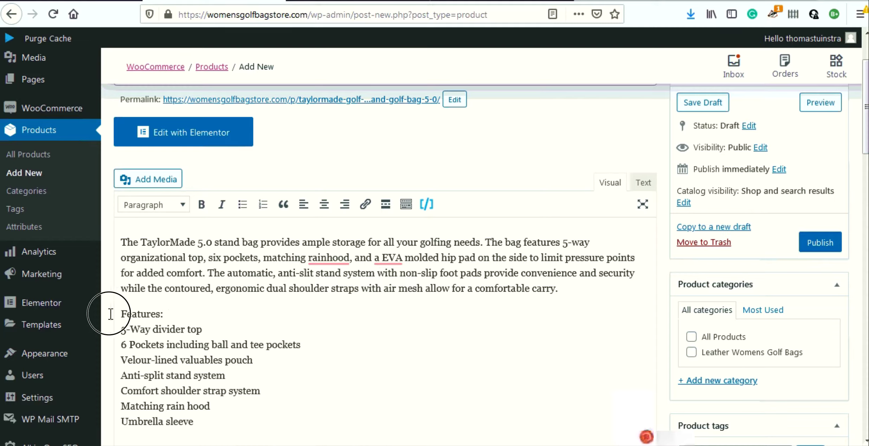
{"action": "triple_click", "coordinate": [153, 312]}
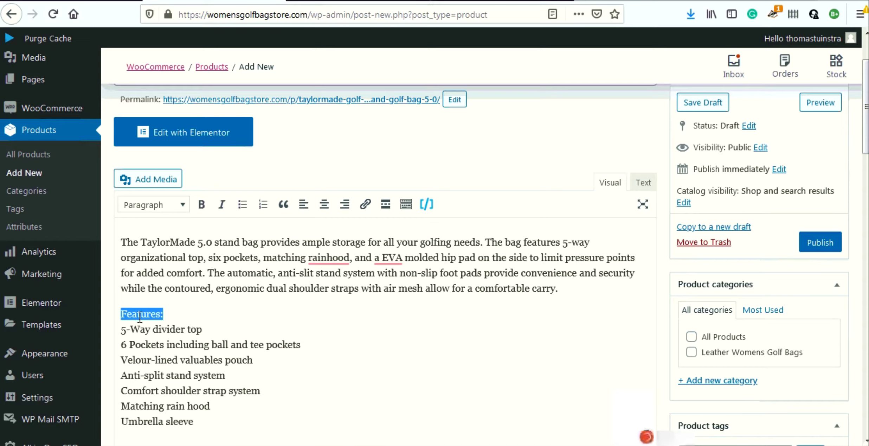
{"action": "key", "text": "ctrl+b"}
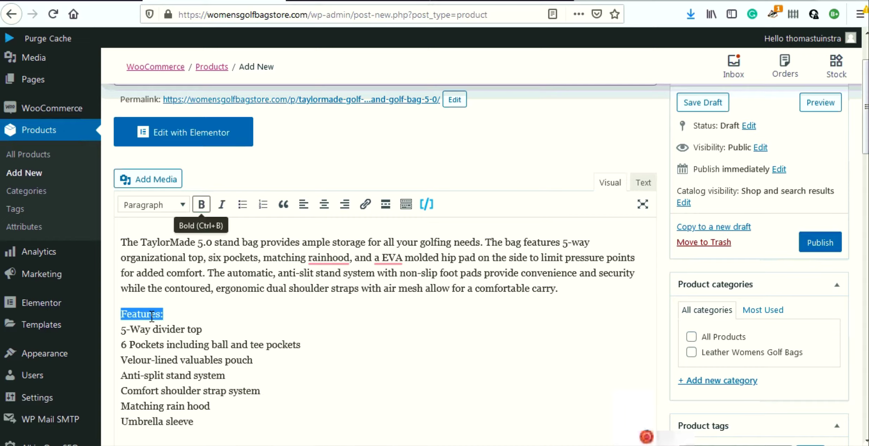
{"action": "key", "text": "ctrl+b"}
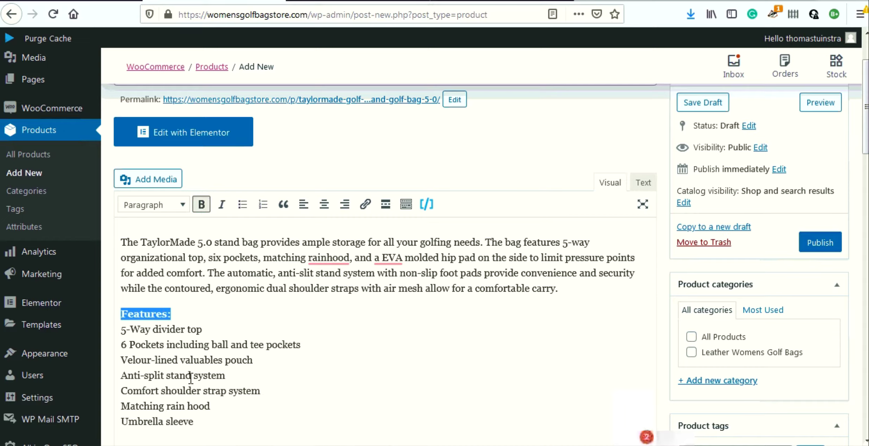
{"action": "left_click", "coordinate": [263, 352]}
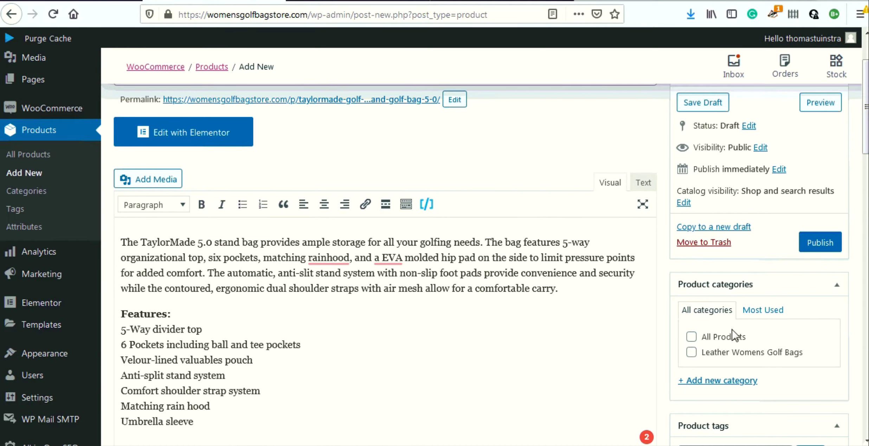
Step: Start setting the product image and open the file chooser for uploading a new image
{"action": "scroll", "coordinate": [714, 346], "scroll_direction": "down", "scroll_amount": 4}
{"action": "scroll", "coordinate": [714, 345], "scroll_direction": "down", "scroll_amount": 4}
{"action": "scroll", "coordinate": [714, 343], "scroll_direction": "down", "scroll_amount": 7}
{"action": "scroll", "coordinate": [719, 290], "scroll_direction": "down", "scroll_amount": 3}
{"action": "scroll", "coordinate": [714, 179], "scroll_direction": "up", "scroll_amount": 2}
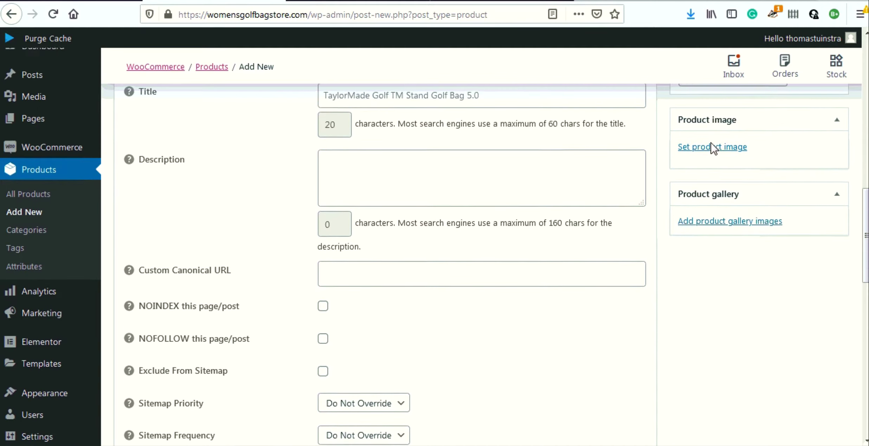
{"action": "left_click", "coordinate": [711, 151]}
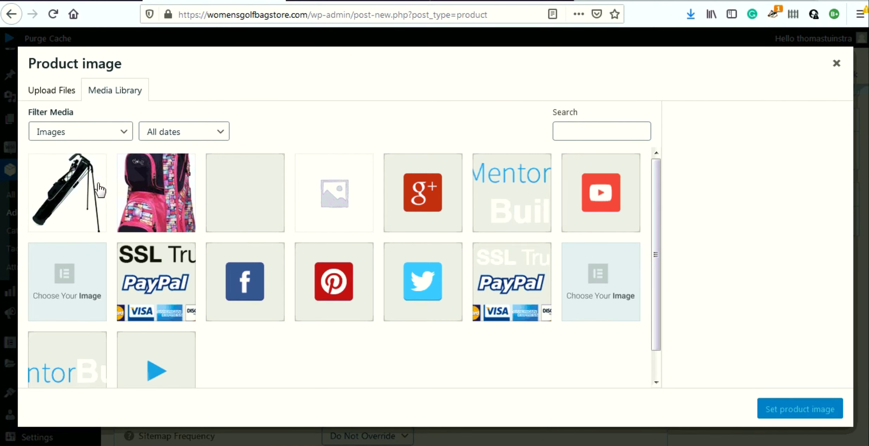
{"action": "left_click", "coordinate": [54, 92]}
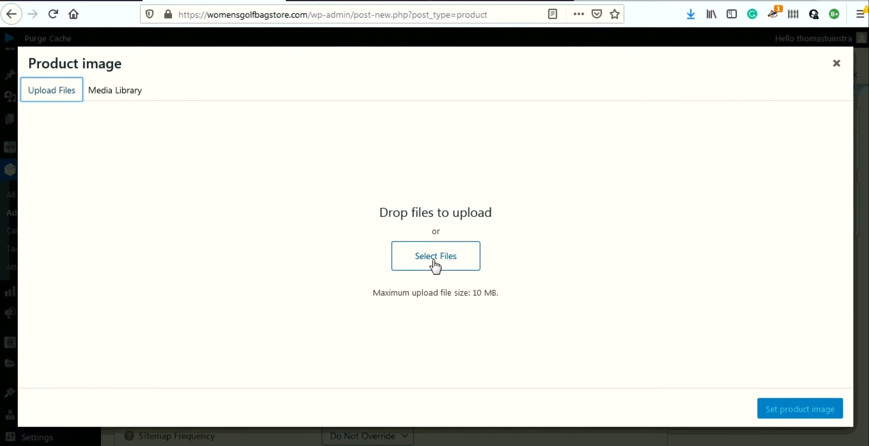
{"action": "left_click", "coordinate": [432, 260]}
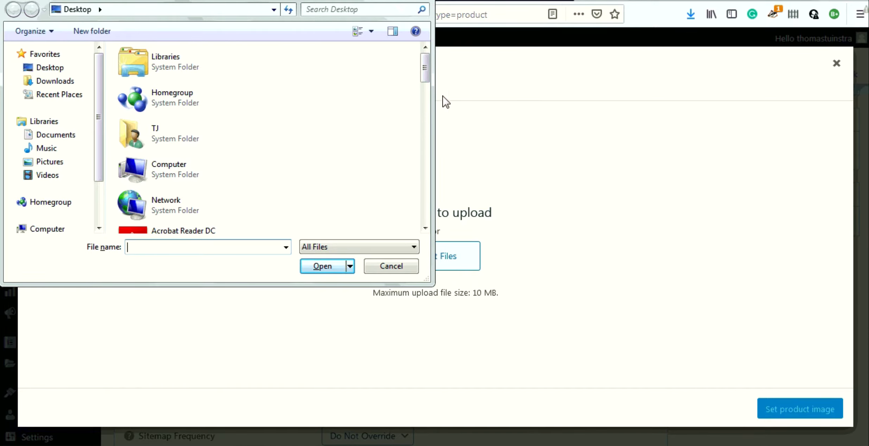
Step: Upload "TaylorMade Golf TM Stand Golf Bag 5.0" from the Desktop's Products folder and set it as the product image
{"action": "left_click", "coordinate": [425, 76]}
{"action": "left_click_drag", "start_coordinate": [425, 75], "coordinate": [427, 183]}
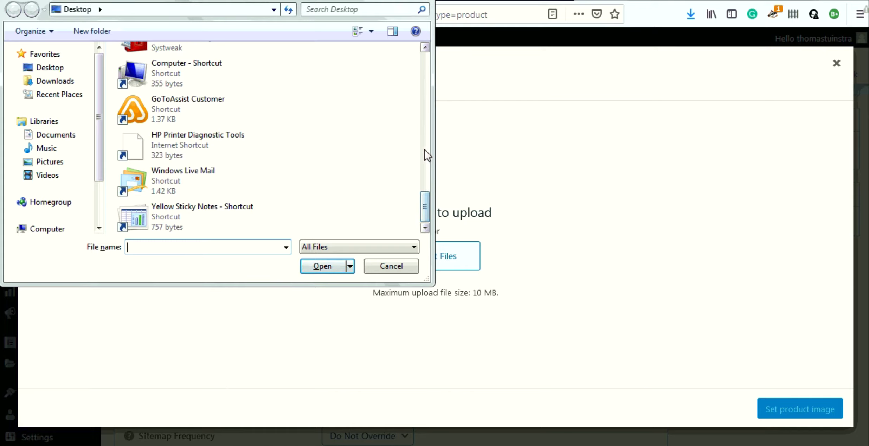
{"action": "left_click", "coordinate": [428, 135]}
{"action": "left_click", "coordinate": [164, 98]}
{"action": "double_click", "coordinate": [164, 97]}
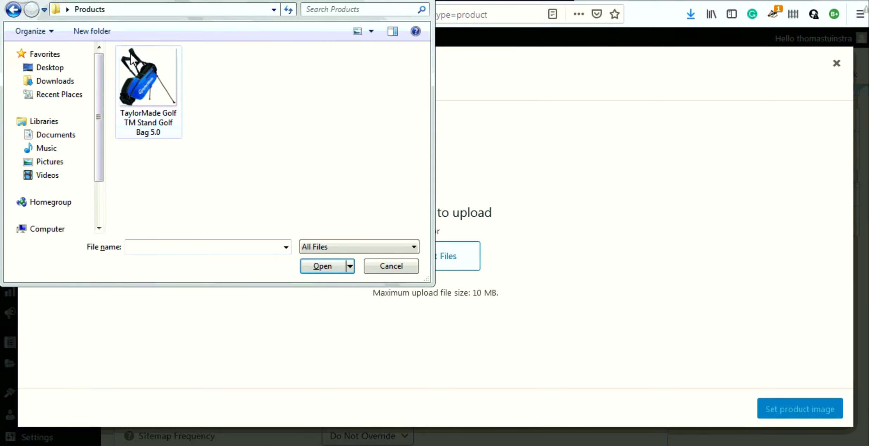
{"action": "double_click", "coordinate": [160, 86]}
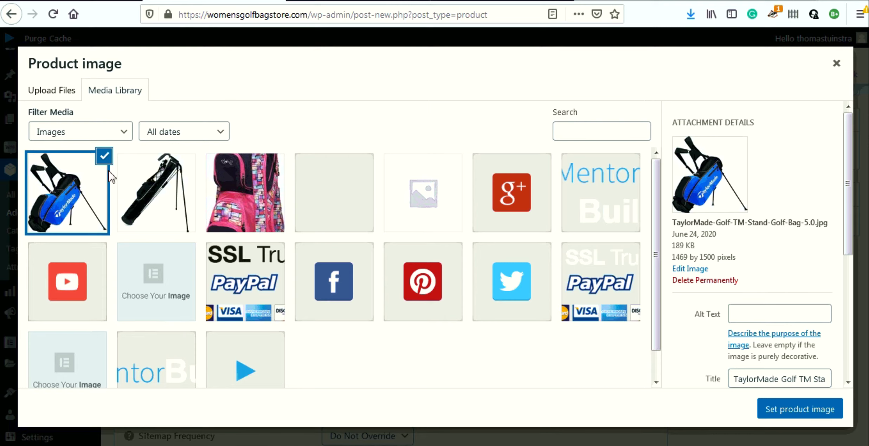
{"action": "left_click", "coordinate": [796, 411]}
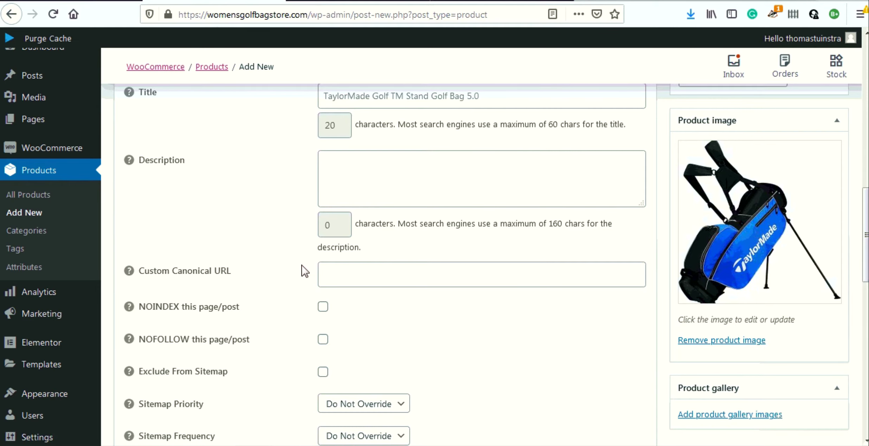
Step: Check the golf bag's price on the Amazon listing and set the WooCommerce product's regular price to 130 dollars
{"action": "scroll", "coordinate": [305, 271], "scroll_direction": "down", "scroll_amount": 8}
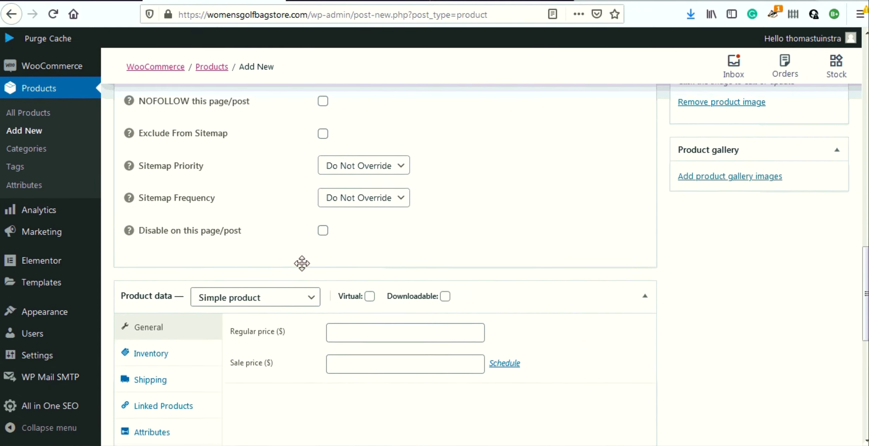
{"action": "scroll", "coordinate": [306, 271], "scroll_direction": "down", "scroll_amount": 4}
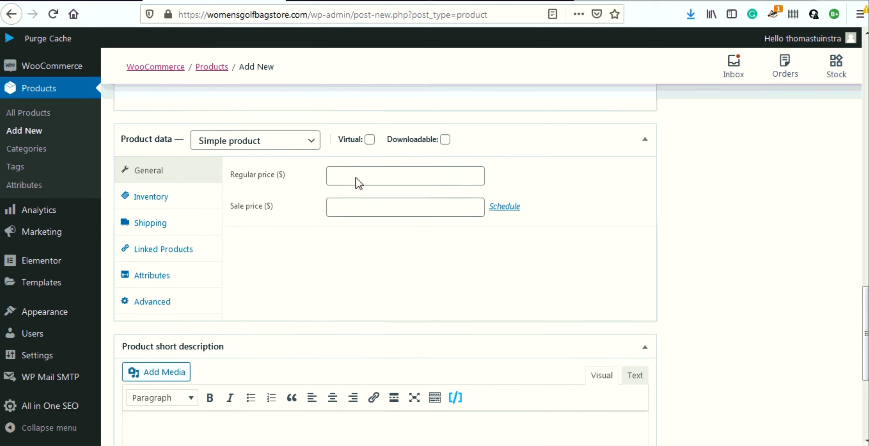
{"action": "scroll", "coordinate": [350, 176], "scroll_direction": "down", "scroll_amount": 1}
{"action": "scroll", "coordinate": [351, 176], "scroll_direction": "up", "scroll_amount": 3}
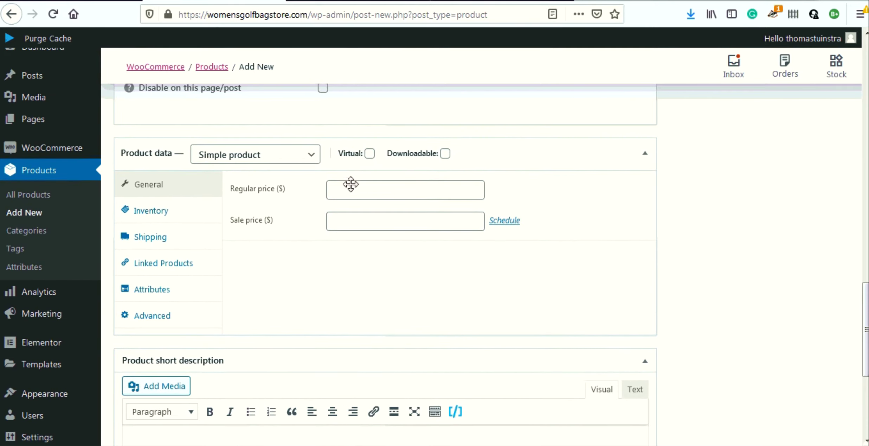
{"action": "left_click", "coordinate": [354, 192]}
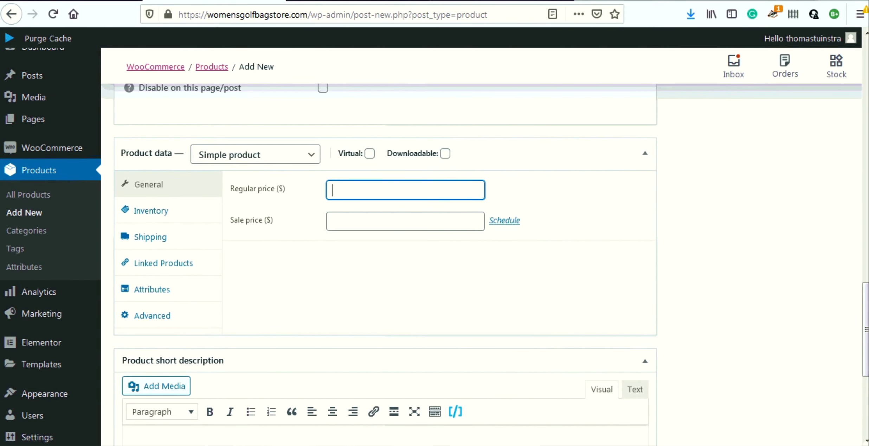
{"action": "left_click", "coordinate": [470, 1]}
{"action": "scroll", "coordinate": [489, 189], "scroll_direction": "up", "scroll_amount": 10}
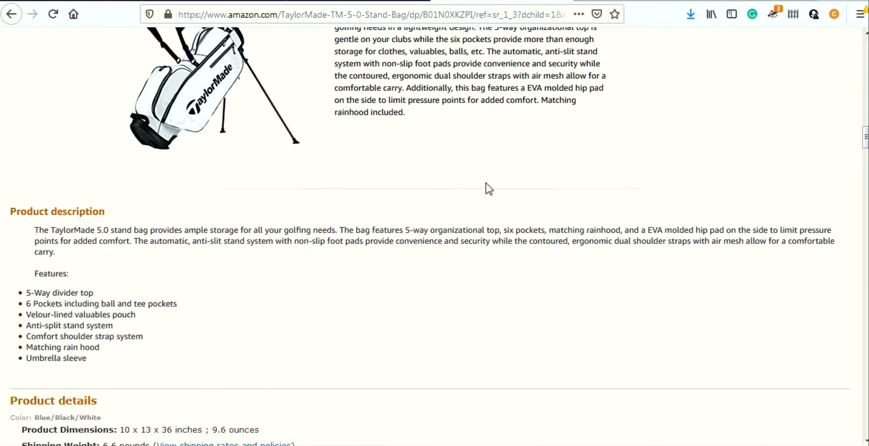
{"action": "scroll", "coordinate": [489, 189], "scroll_direction": "up", "scroll_amount": 15}
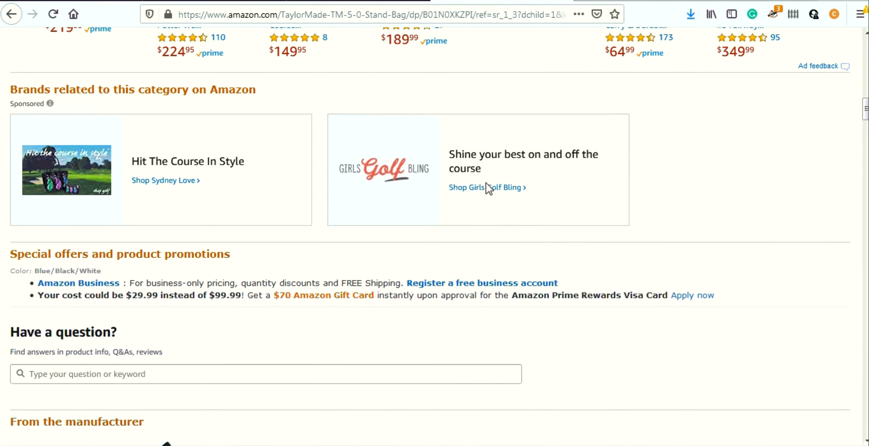
{"action": "scroll", "coordinate": [490, 189], "scroll_direction": "up", "scroll_amount": 10}
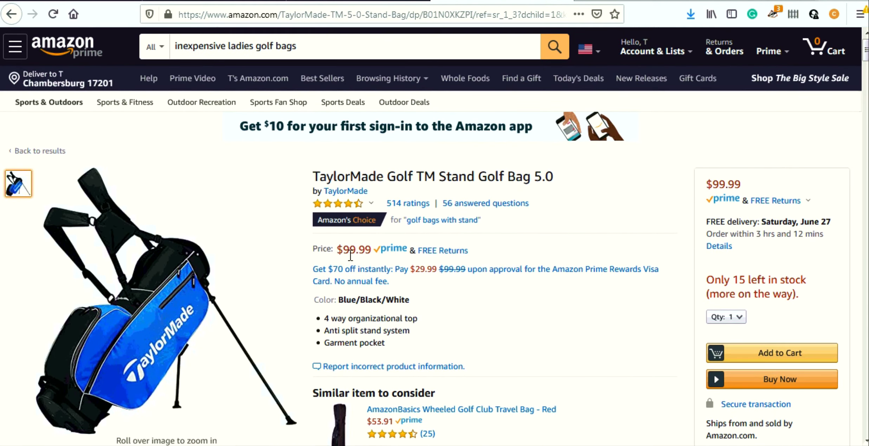
{"action": "left_click", "coordinate": [239, 1]}
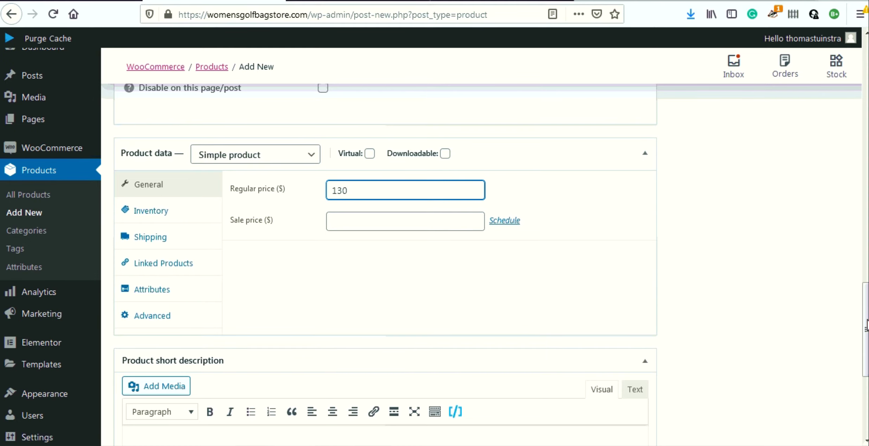
Step: Publish the TaylorMade golf bag product
{"action": "left_click_drag", "start_coordinate": [866, 325], "coordinate": [866, 109]}
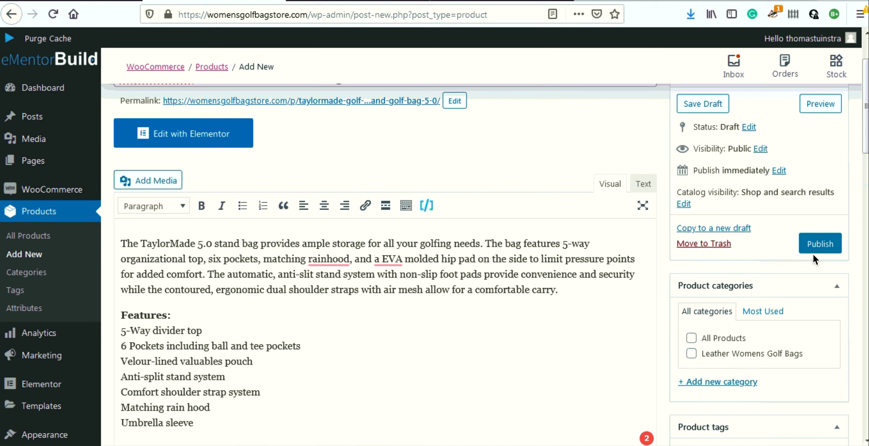
{"action": "left_click", "coordinate": [822, 249]}
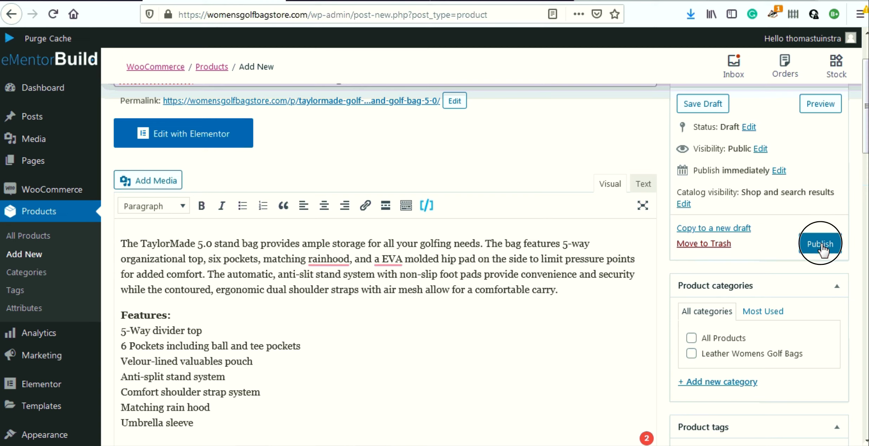